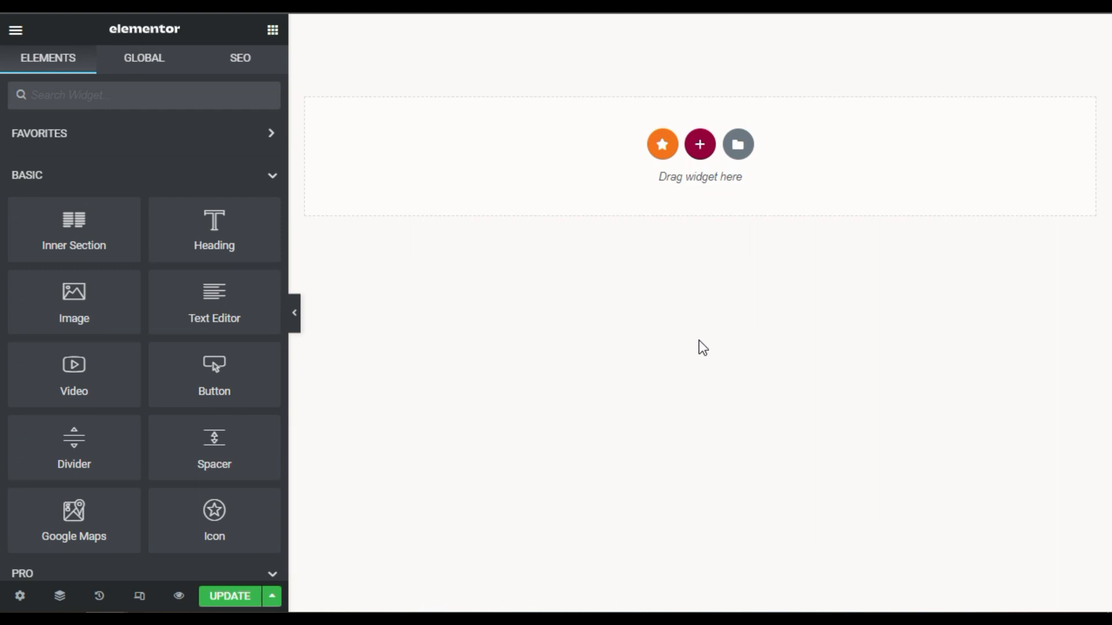
Add a three-column section with a wide middle column and set its height to Fit To Screen
left_click(699, 146)
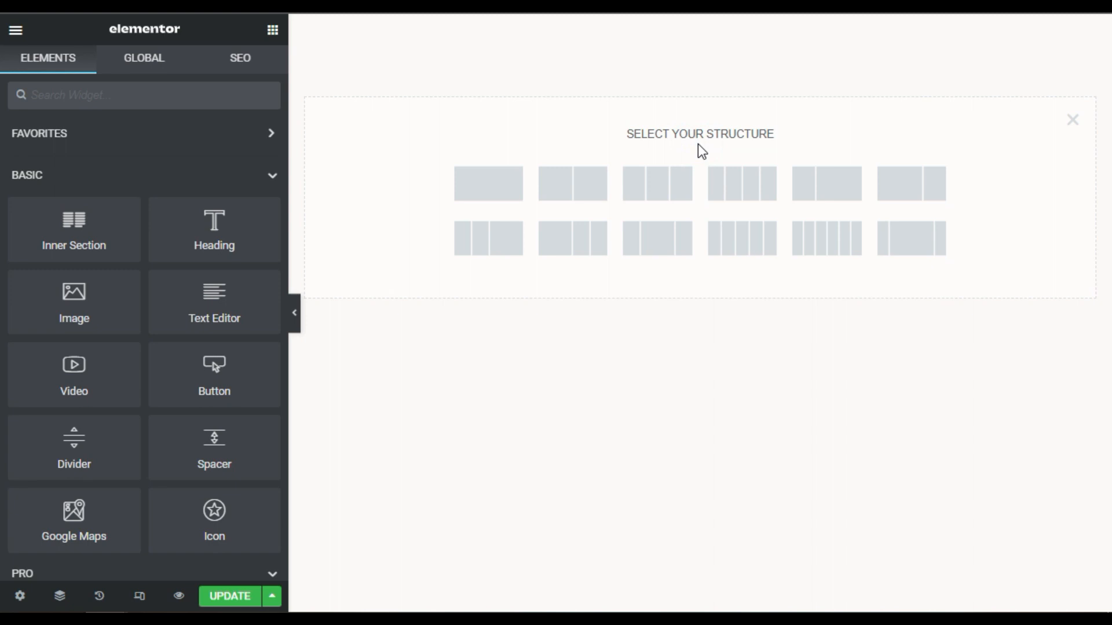
left_click(657, 246)
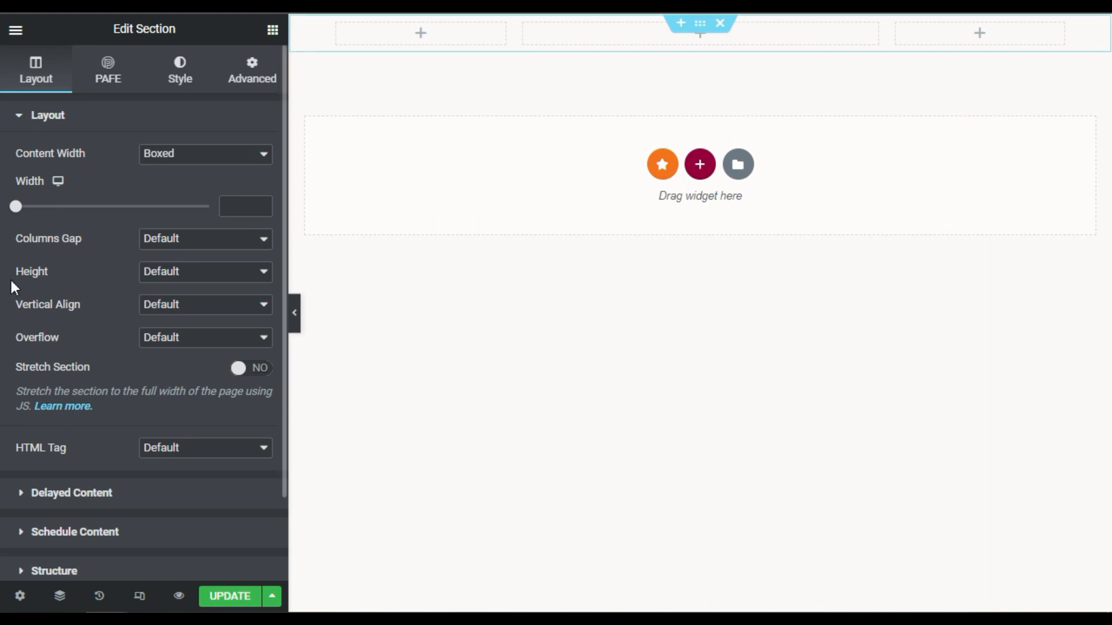
left_click(198, 277)
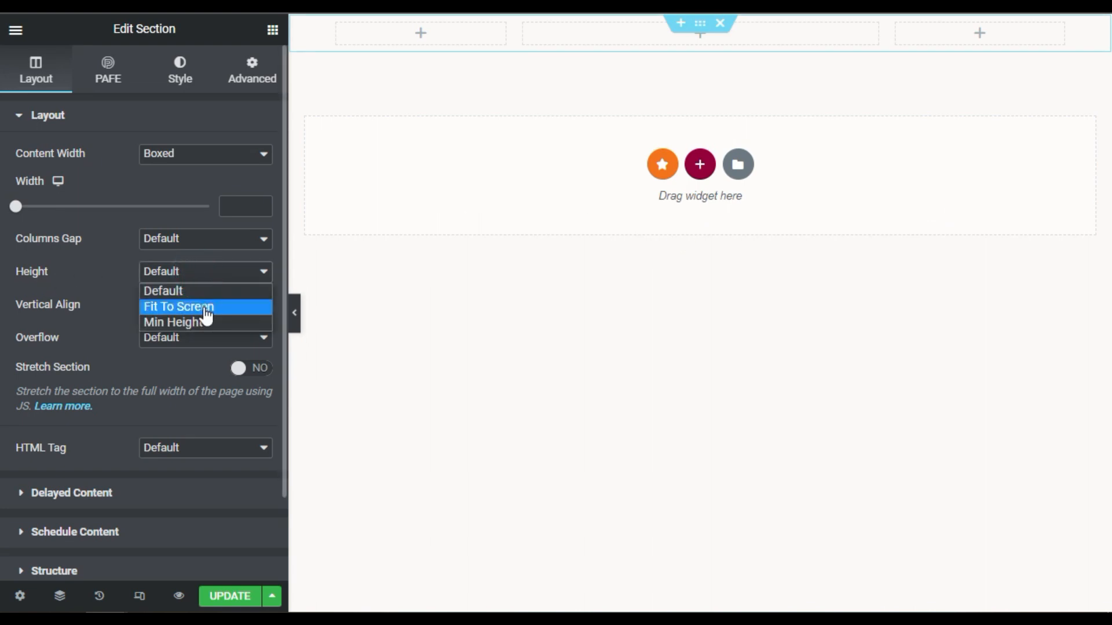
left_click(204, 307)
Give the section a classic background in solid black
left_click(191, 68)
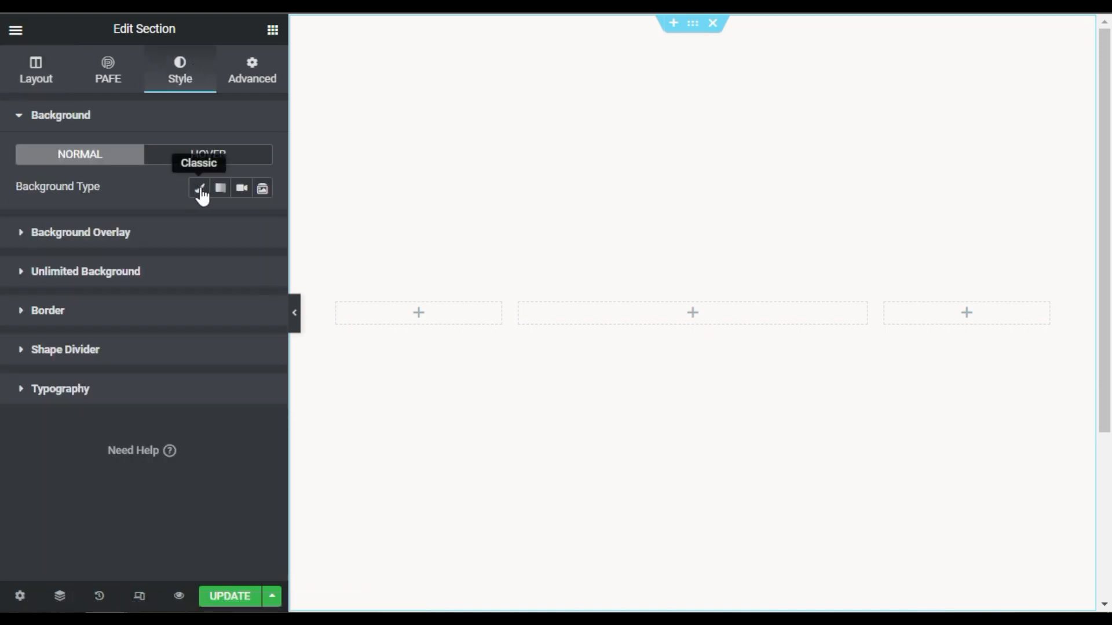
left_click(198, 188)
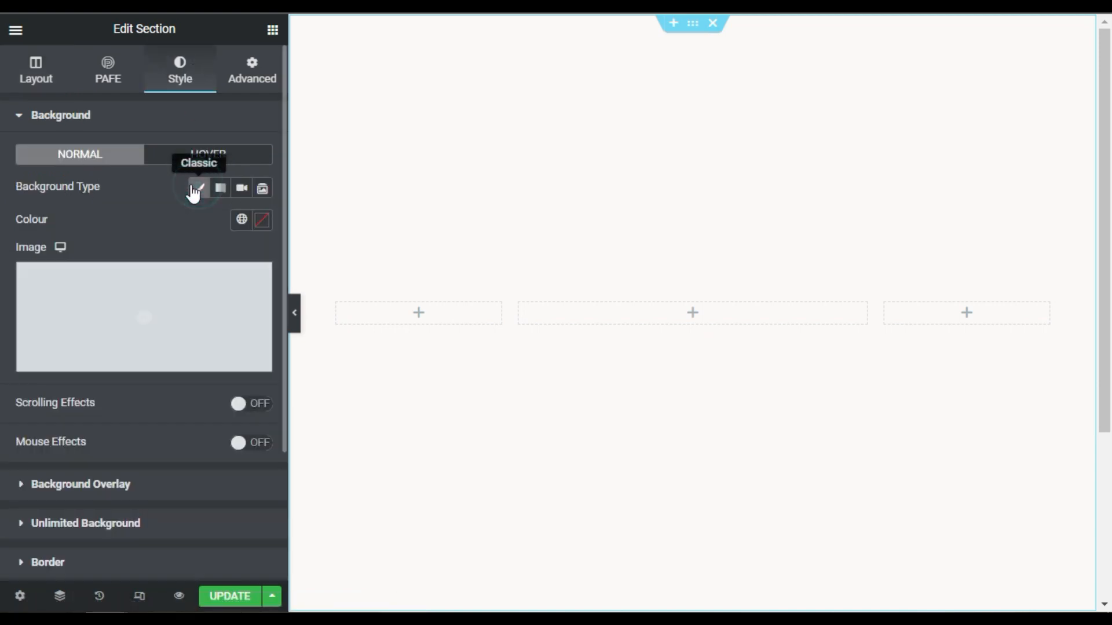
left_click(263, 221)
left_click_drag(166, 352, 53, 449)
left_click(166, 213)
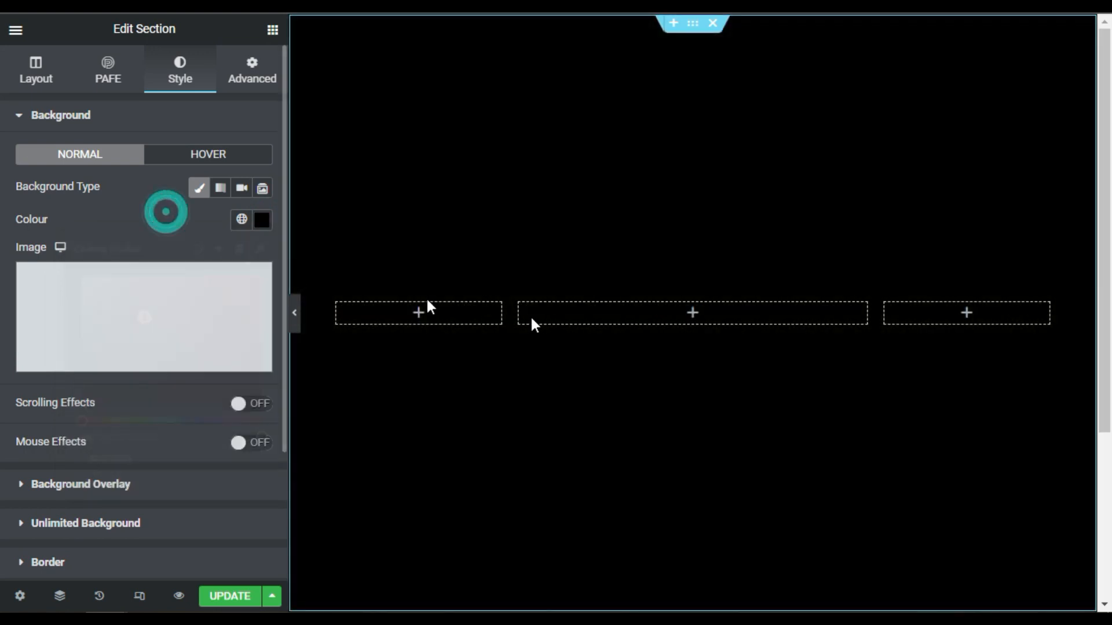
Place an Image widget in the middle column and insert the media library photo of the seated man with a laptop
left_click(693, 313)
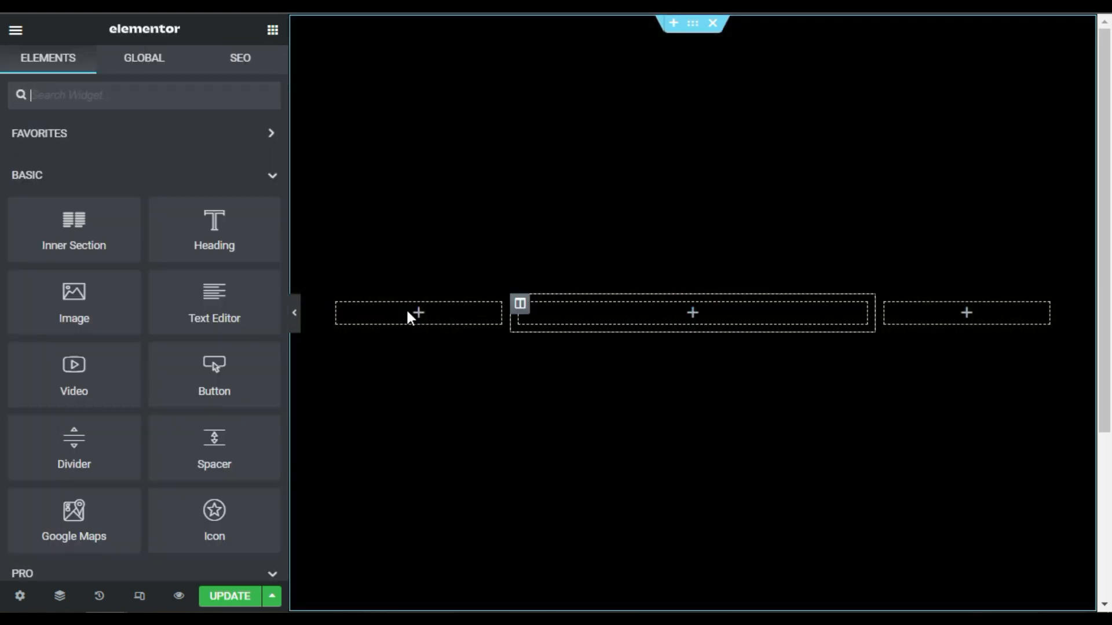
left_click_drag(75, 292, 678, 303)
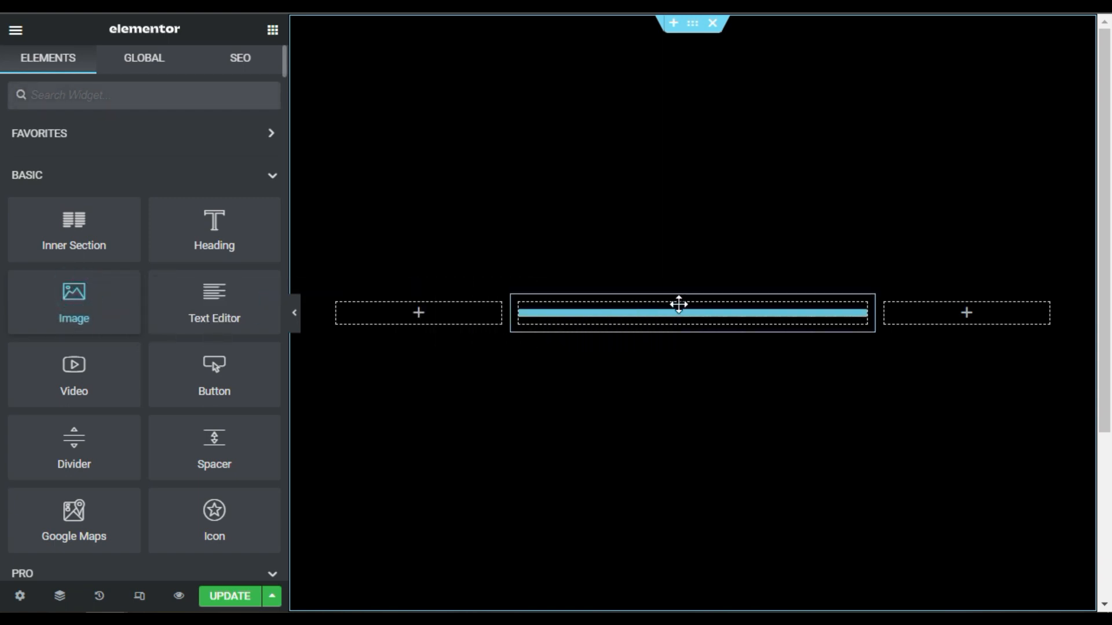
left_click(99, 262)
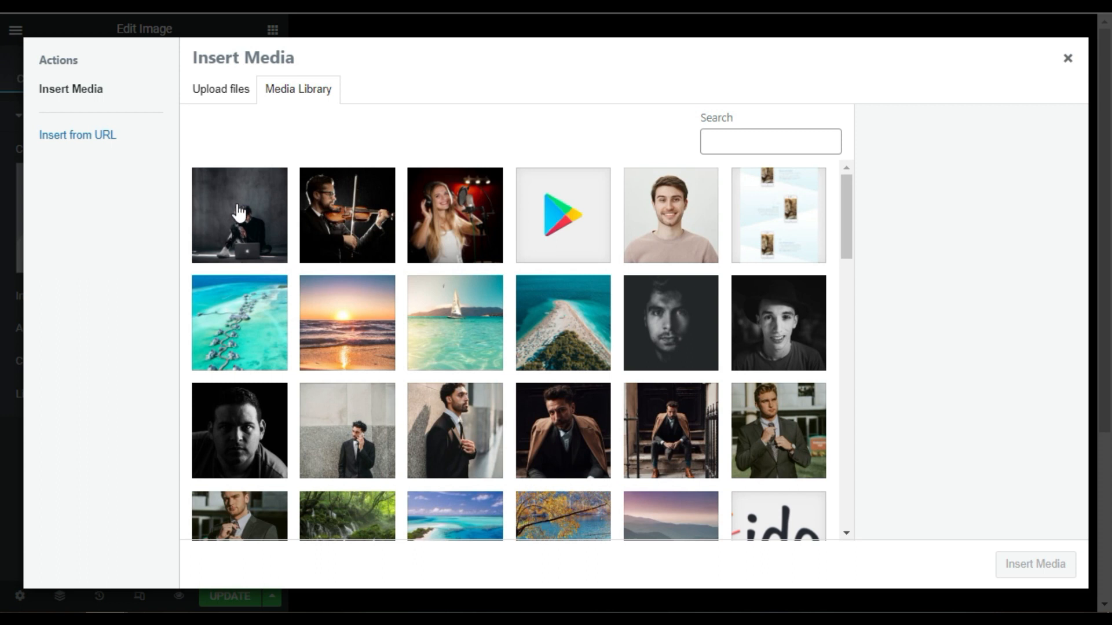
left_click(238, 212)
left_click(1058, 561)
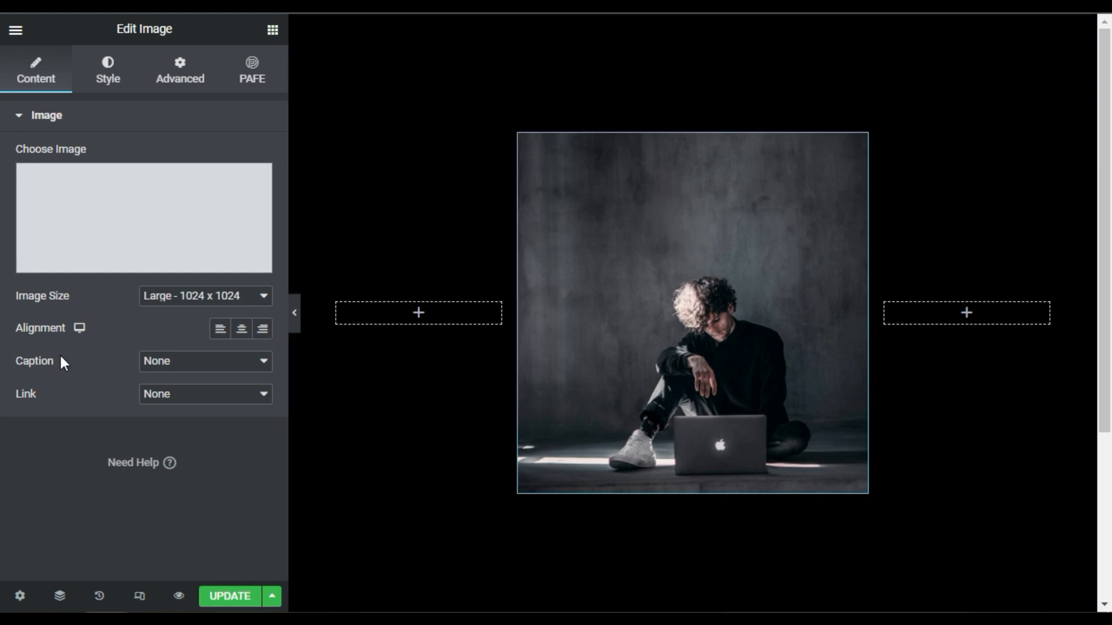
left_click(168, 296)
left_click(66, 352)
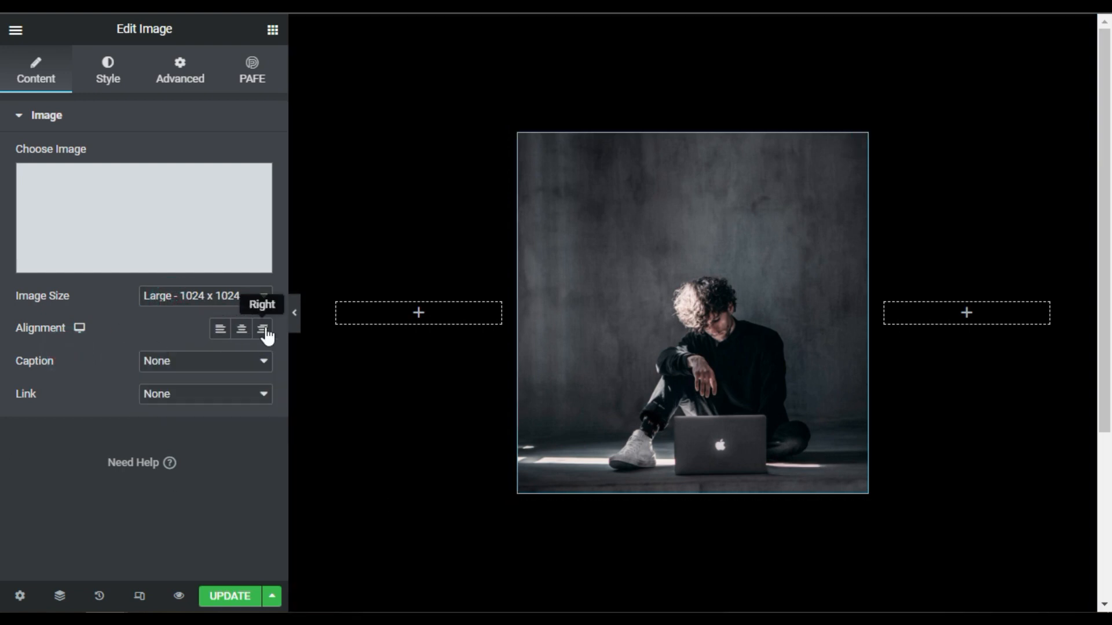
scroll(645, 445, "down", 4)
scroll(645, 458, "up", 4)
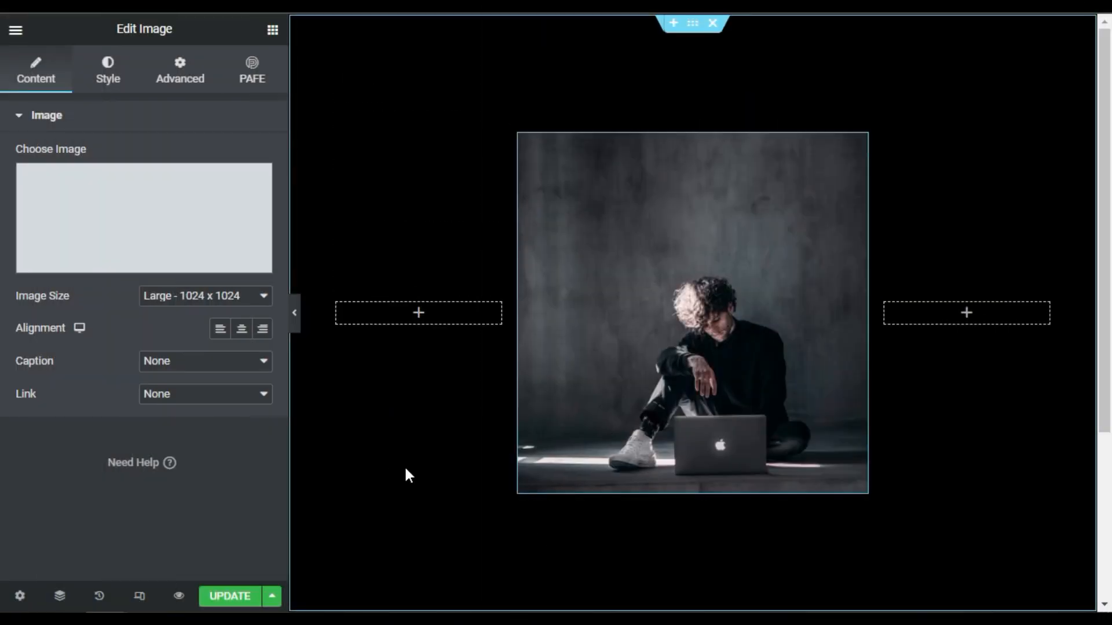
Add custom CSS to the image with a selector rule -webkit-box-reflect: below 1px linear-gradient(transparent, transparent, rgba(0,0,0,.5))
left_click(175, 65)
scroll(145, 197, "down", 4)
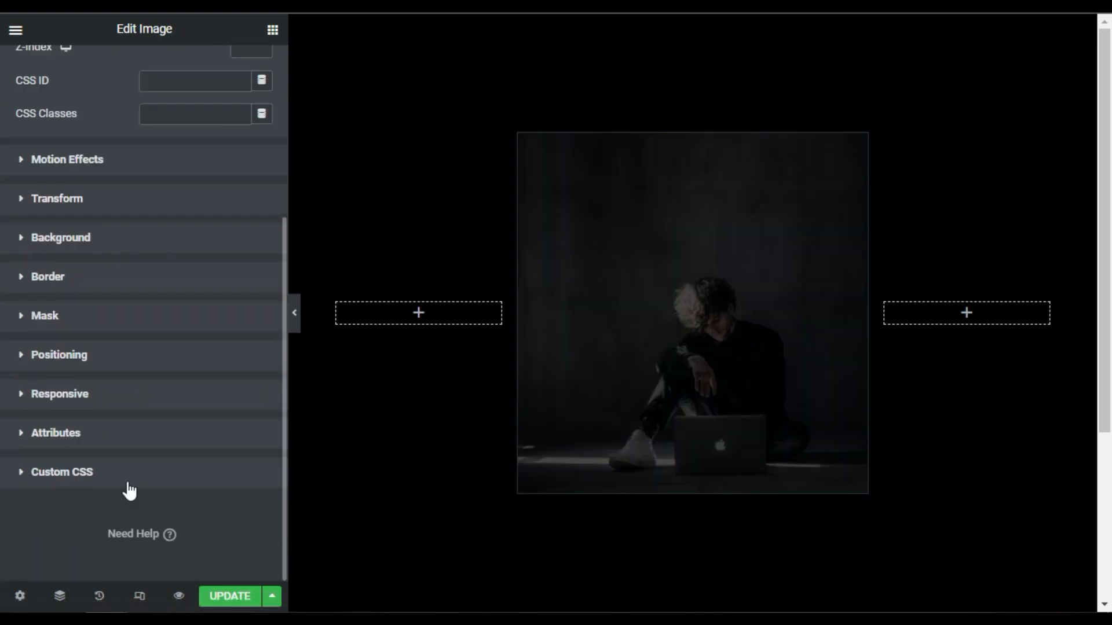
left_click(62, 472)
scroll(99, 472, "down", 4)
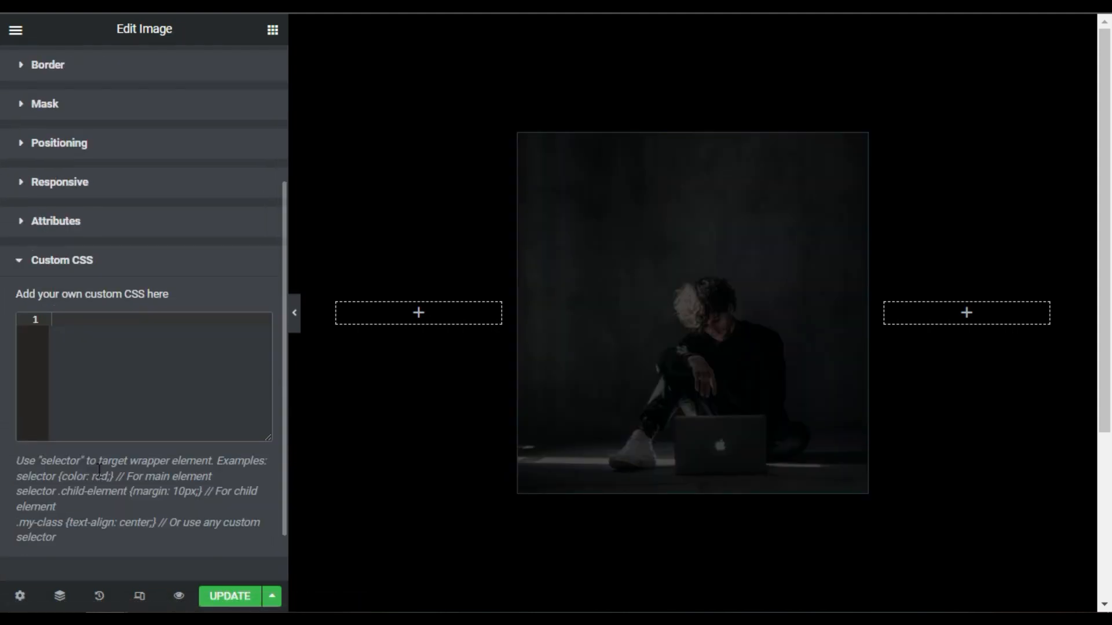
left_click(129, 349)
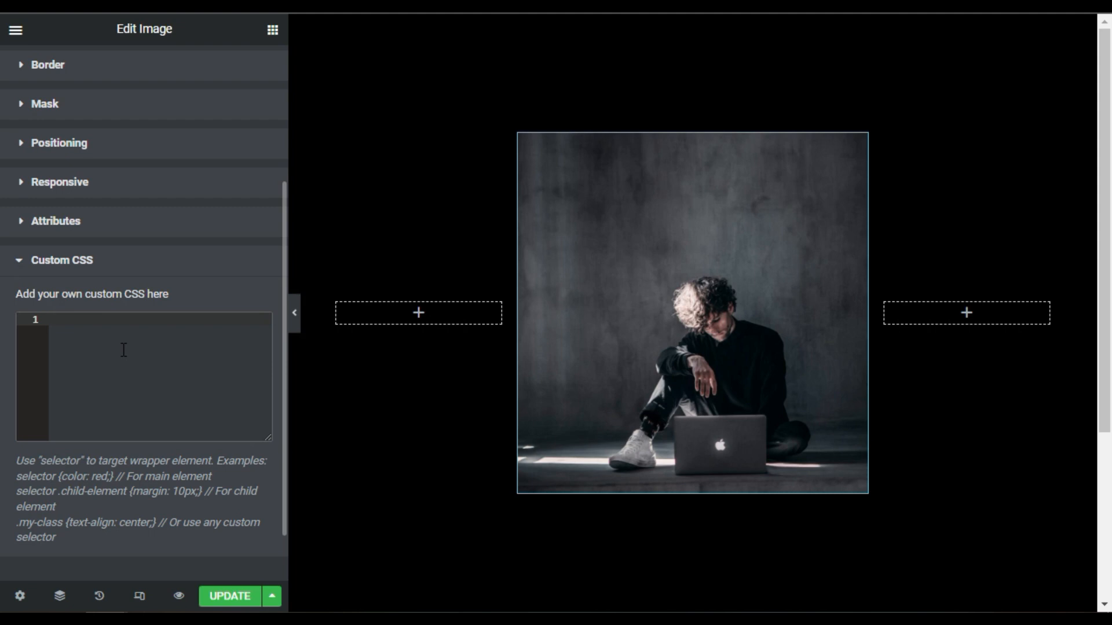
left_click(122, 349)
type("selector{     -webkit-box-reflect: below 1px linear-gradient(transparent, transparent, rgba(0,0,0,.5)); }")
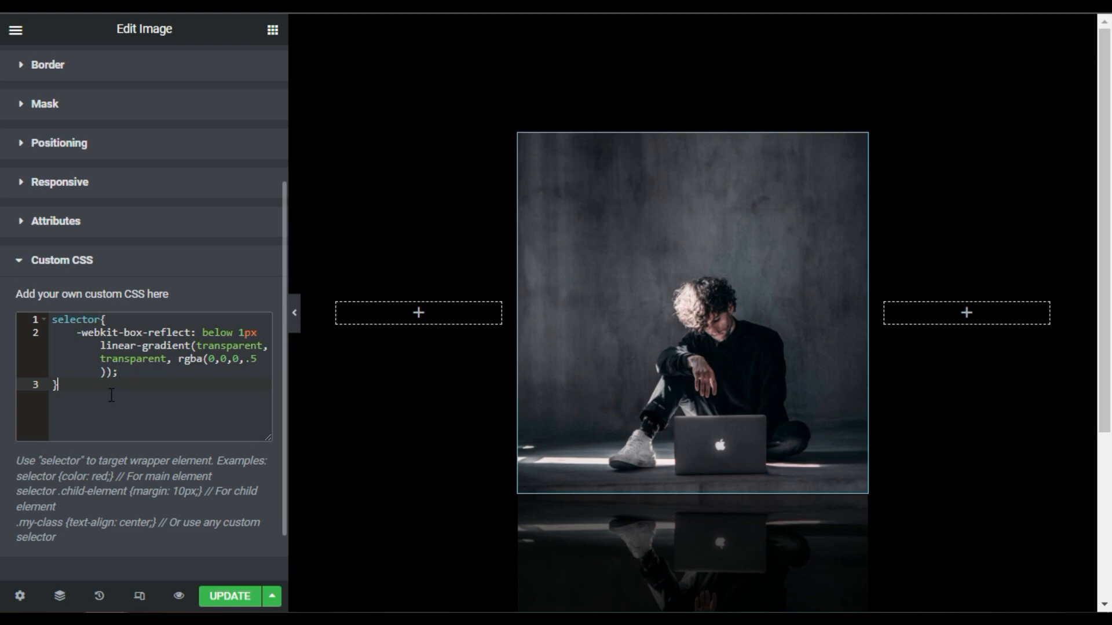
Set the section's boxed content width to 800
scroll(439, 429, "down", 4)
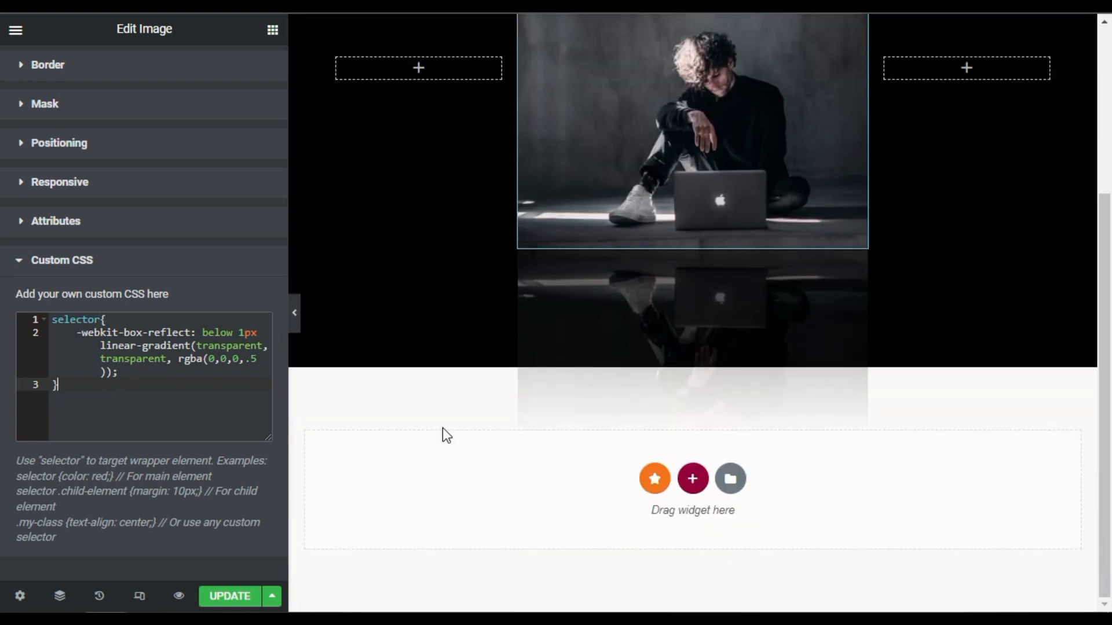
scroll(442, 429, "up", 4)
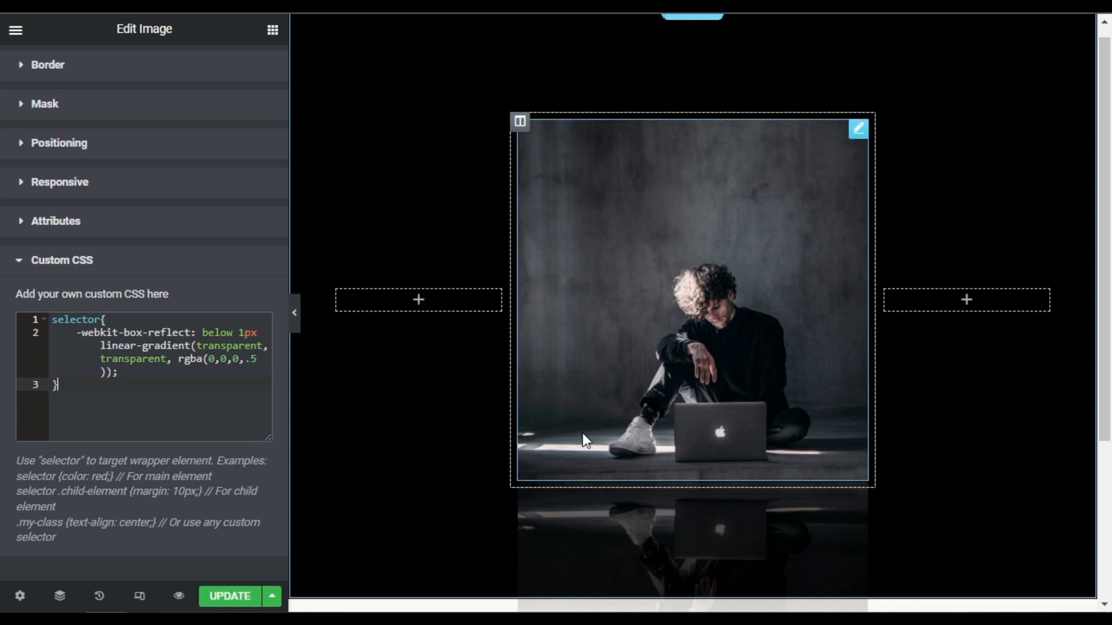
scroll(584, 436, "down", 2)
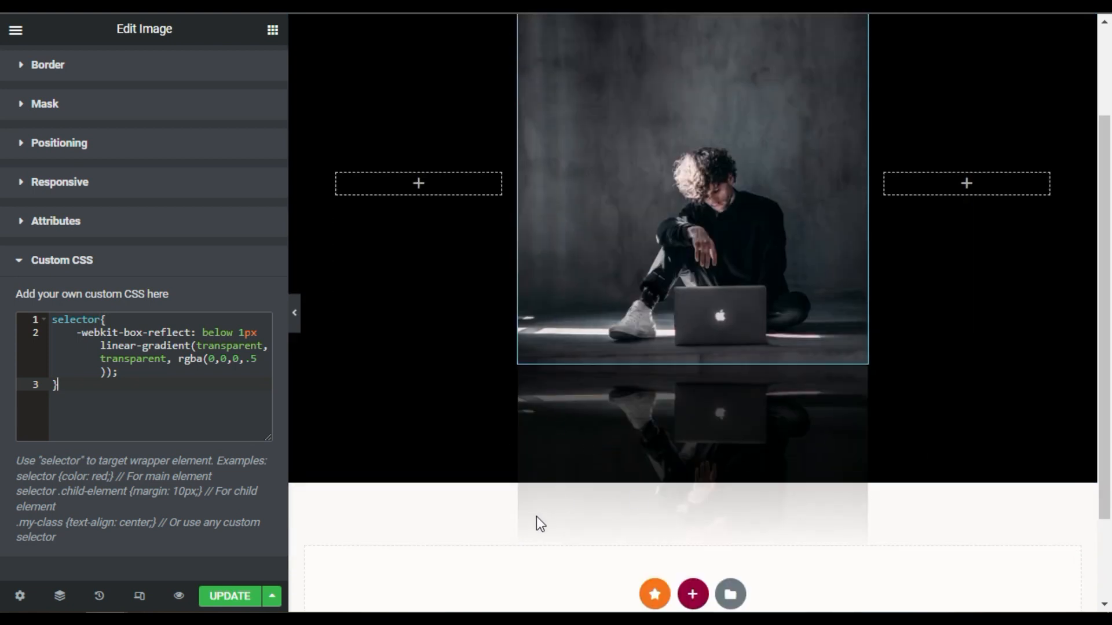
scroll(602, 481, "up", 2)
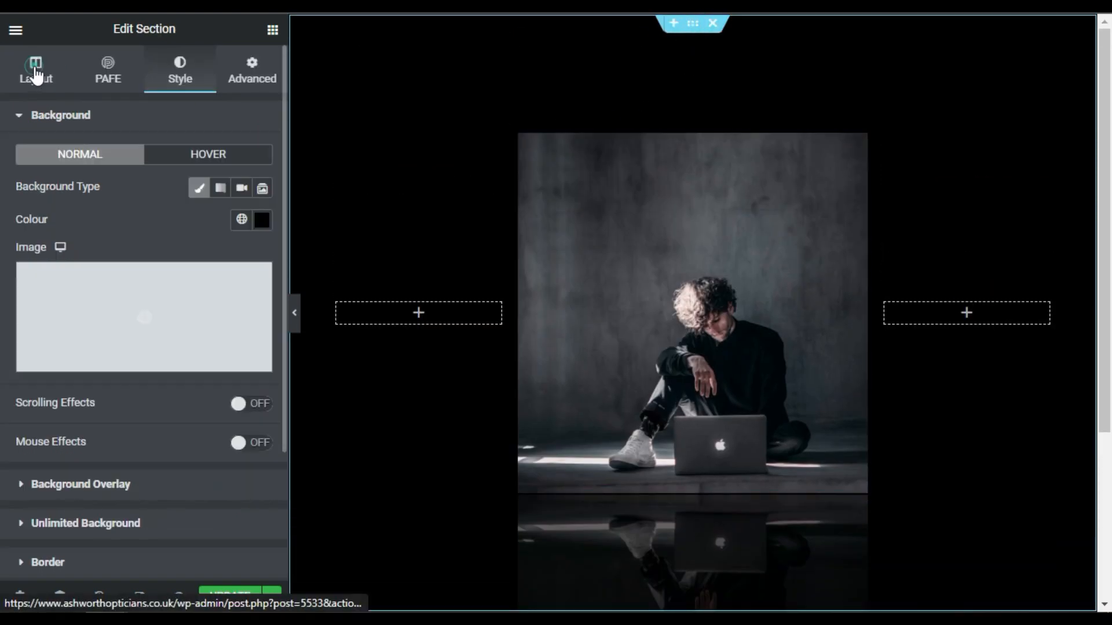
left_click(36, 72)
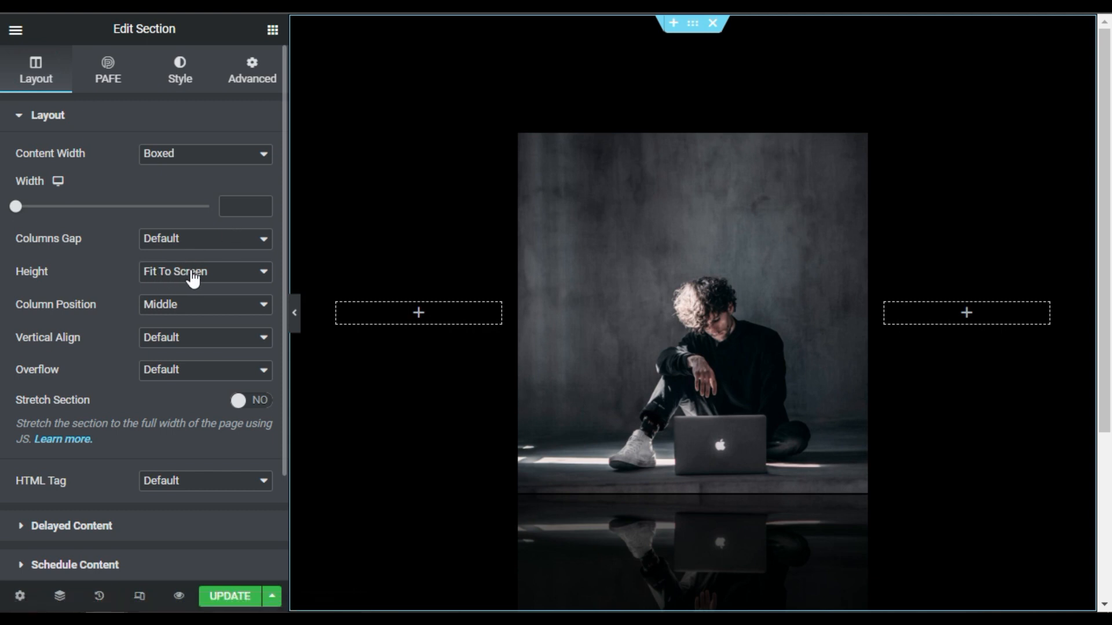
left_click_drag(18, 210, 45, 208)
double_click(239, 213)
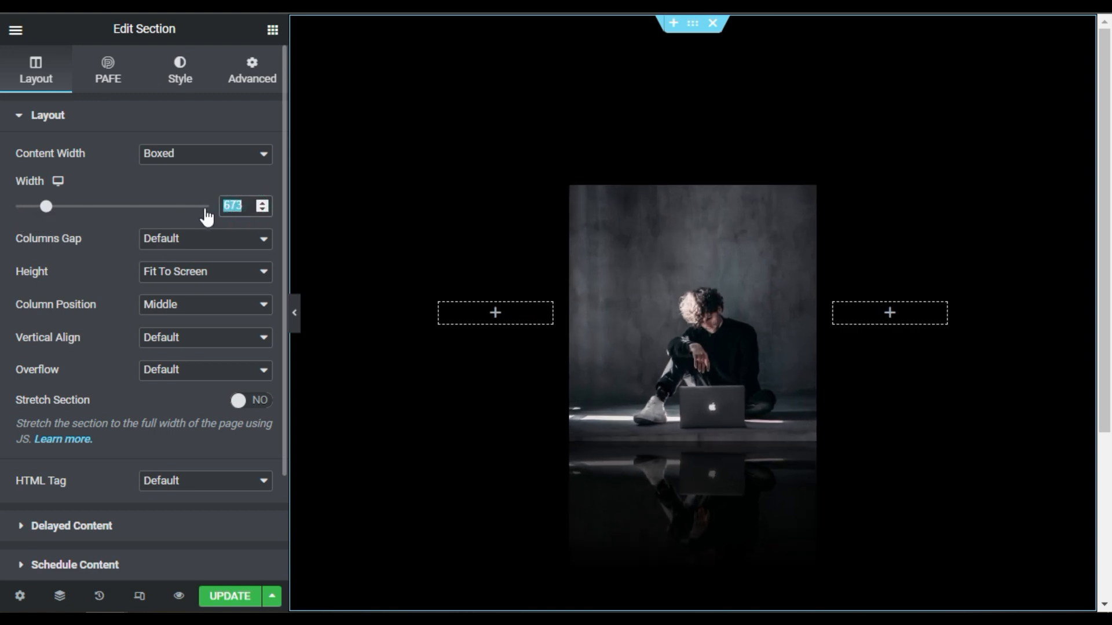
type("800")
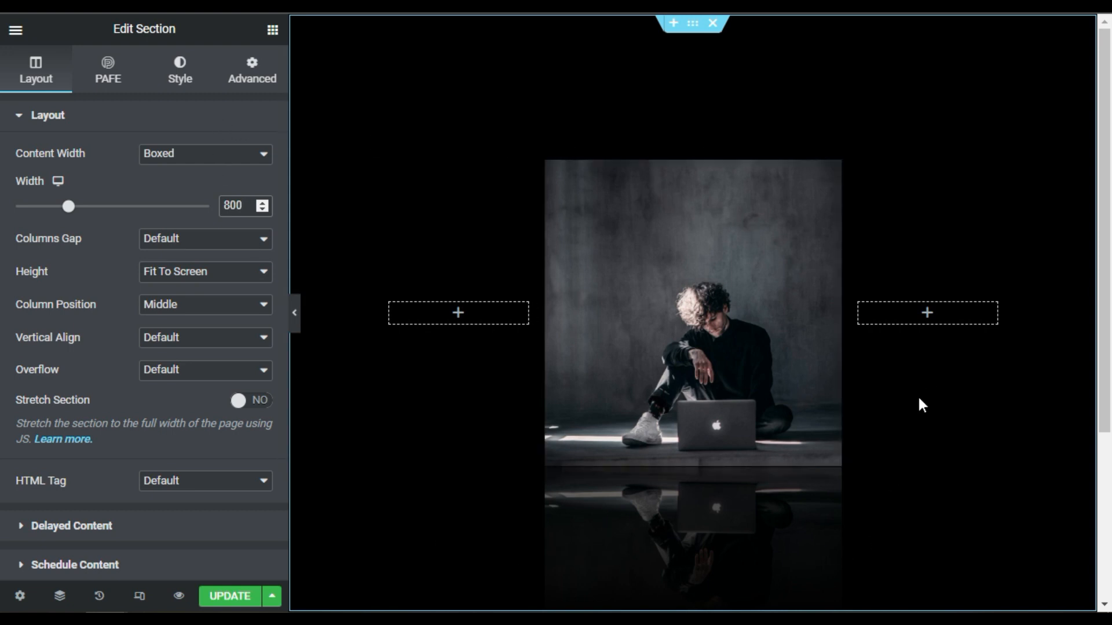
Append custom CSS to the image with centred transform origin, perspective(800px) rotateY(-25deg), rotateY(0deg) on hover, and 0.5s transitions
left_click(833, 169)
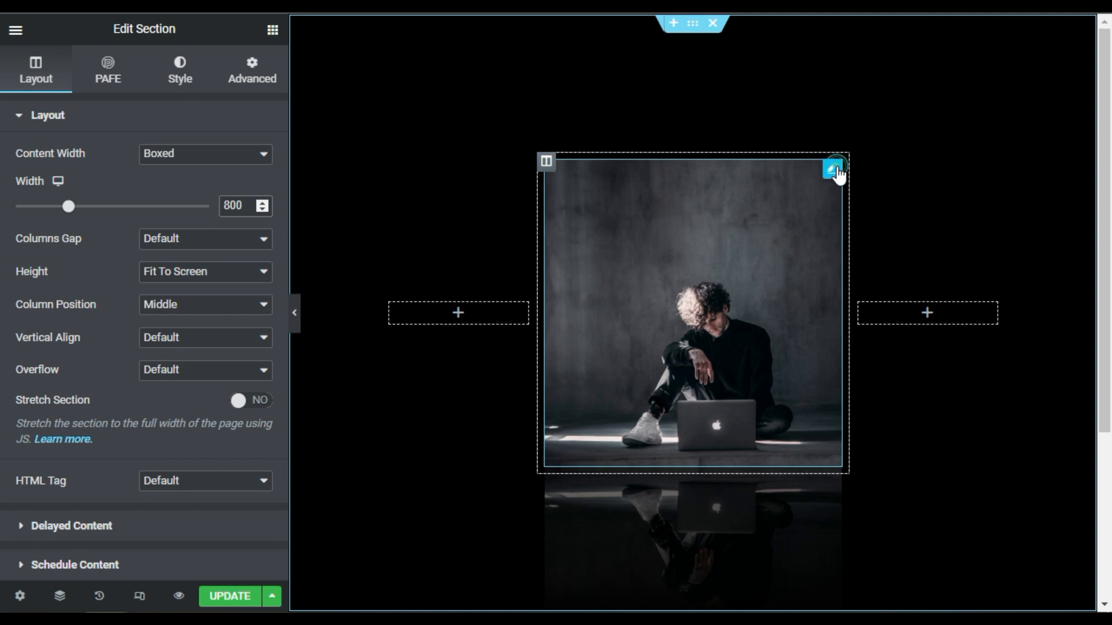
scroll(196, 367, "down", 5)
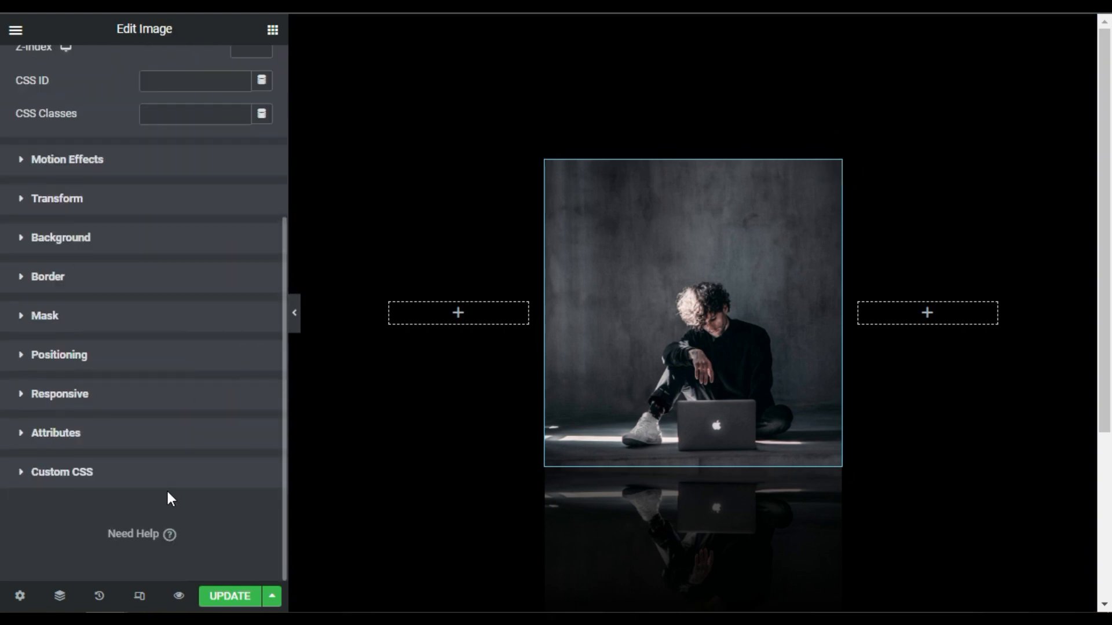
left_click(158, 484)
scroll(174, 442, "down", 5)
left_click(104, 317)
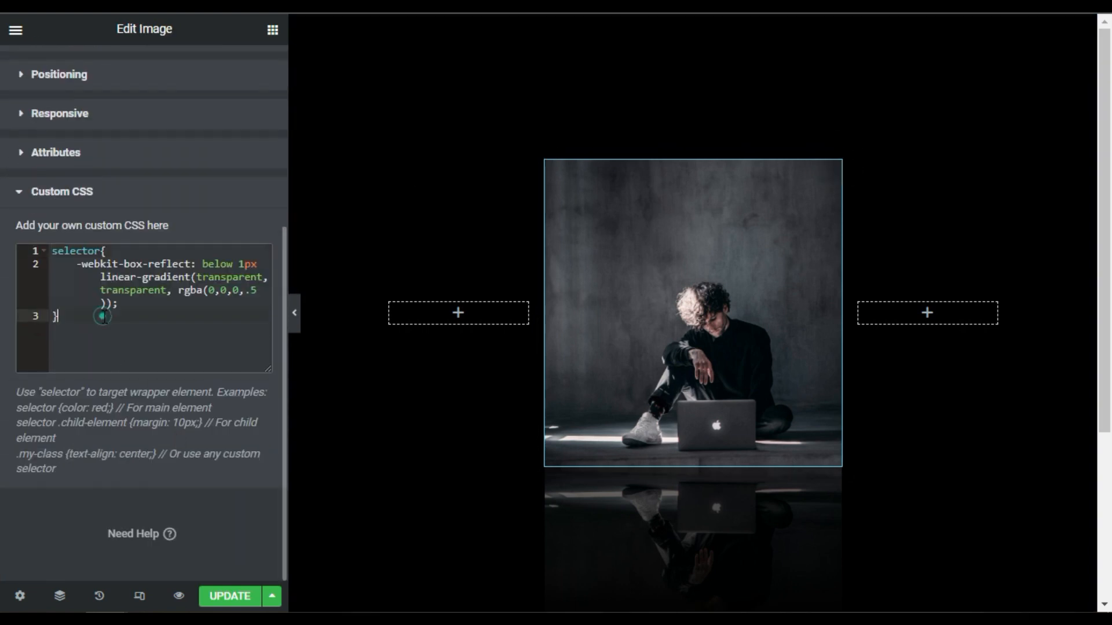
key("Return")
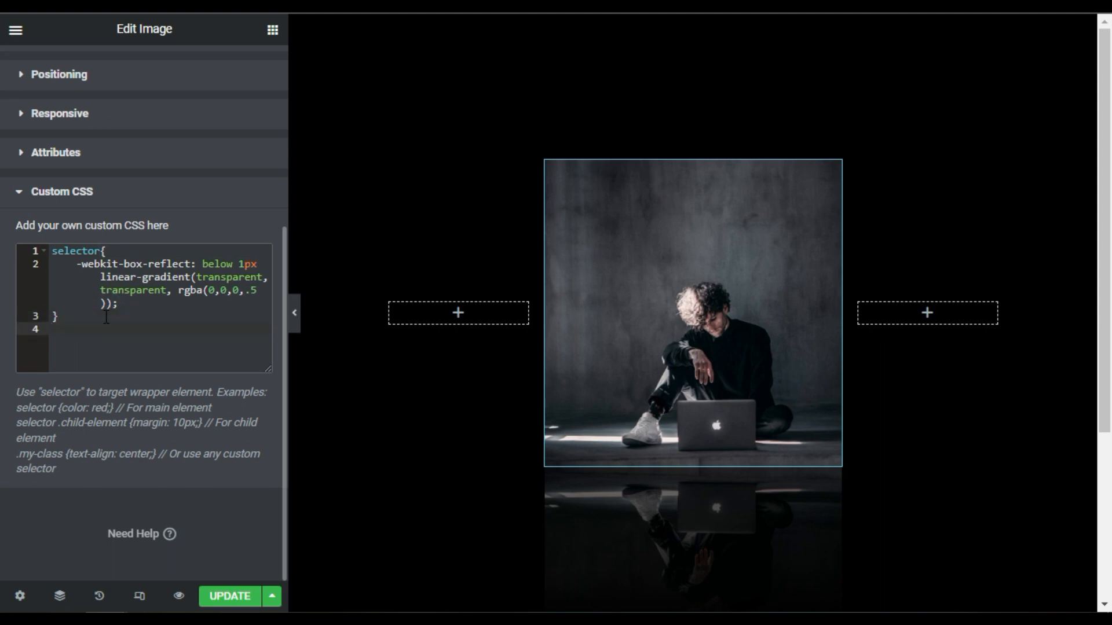
key("ctrl+v")
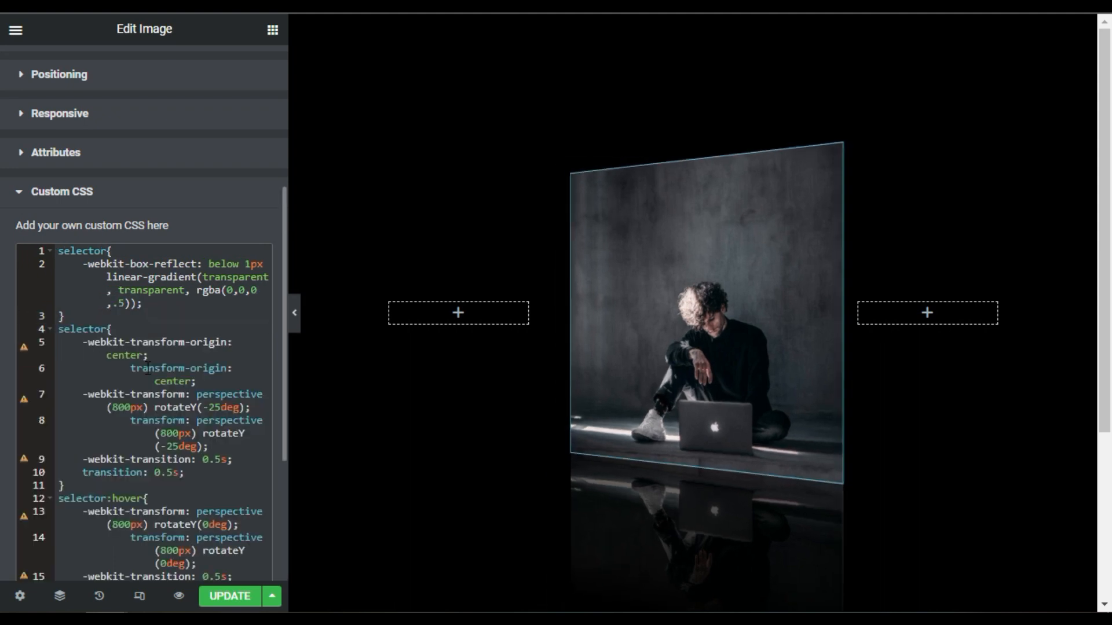
Change both non-hover rotateY values in the image's custom CSS to -10deg
scroll(159, 375, "down", 3)
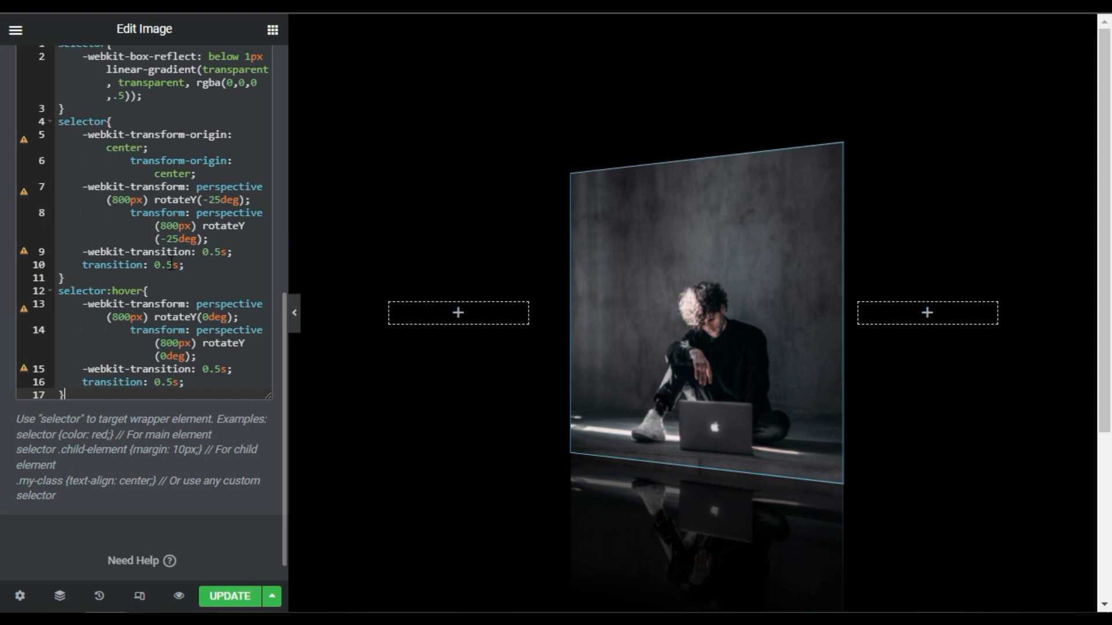
scroll(203, 268, "up", 3)
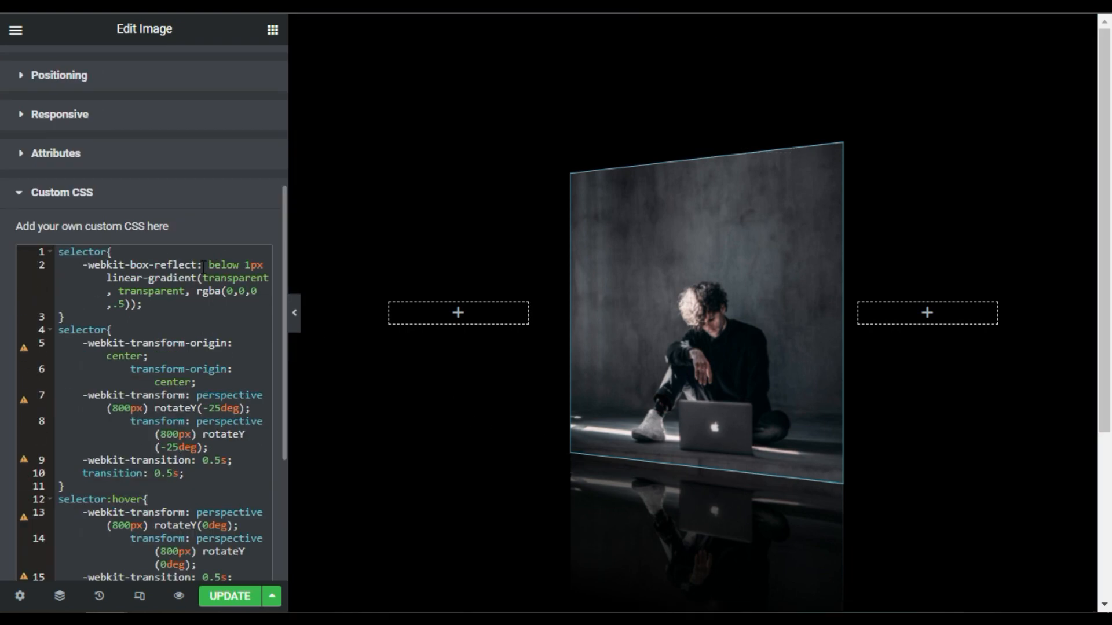
left_click(208, 409)
left_click(210, 409)
left_click(219, 407)
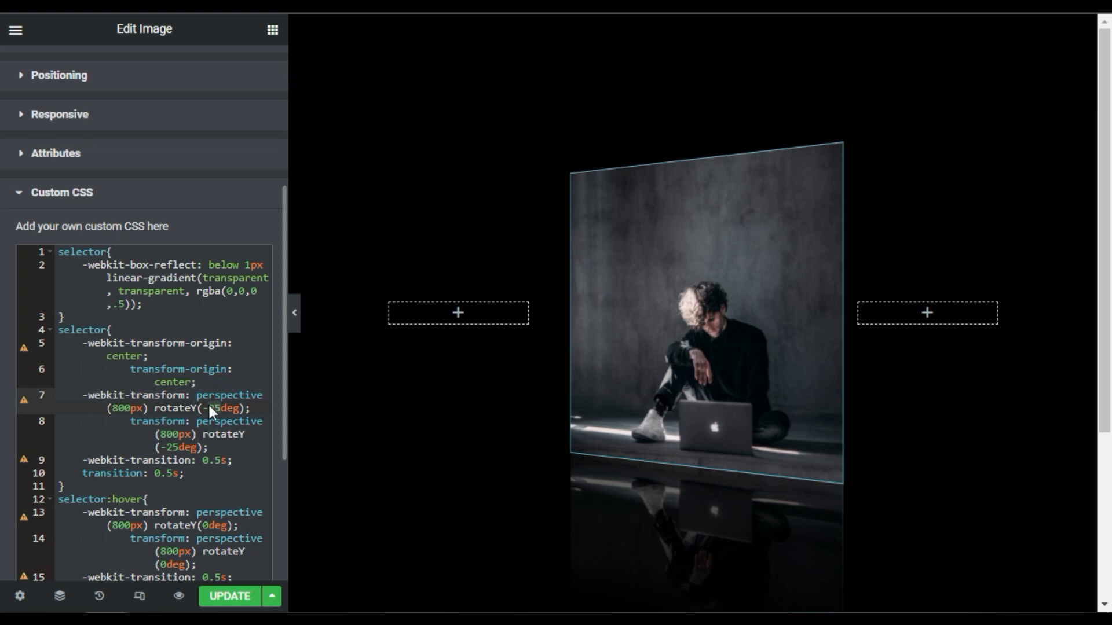
type("10")
left_click(173, 447)
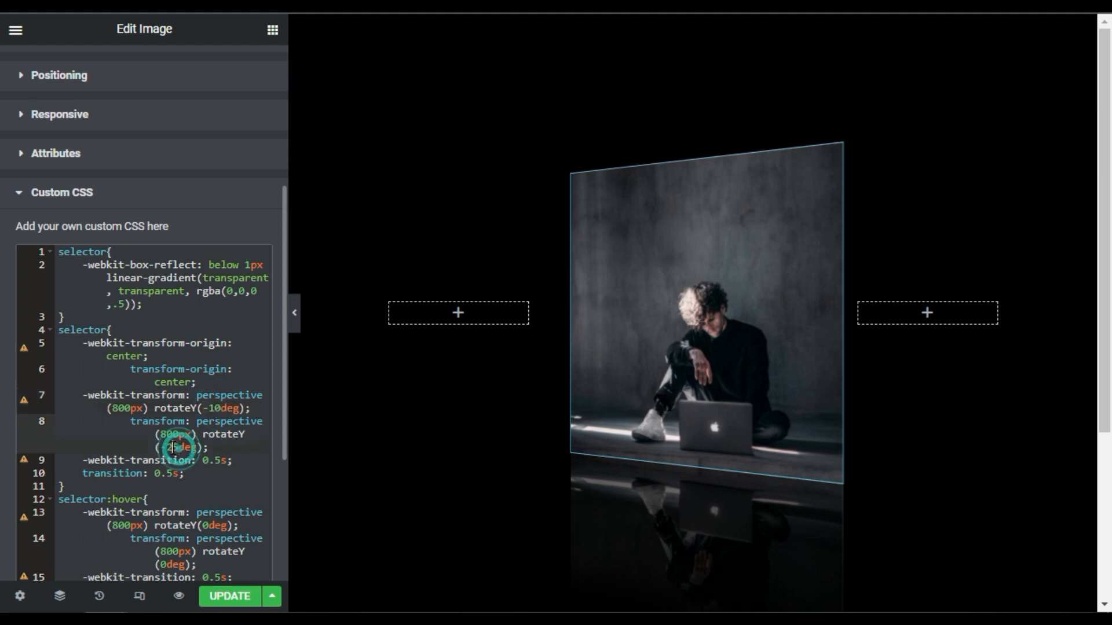
type("10")
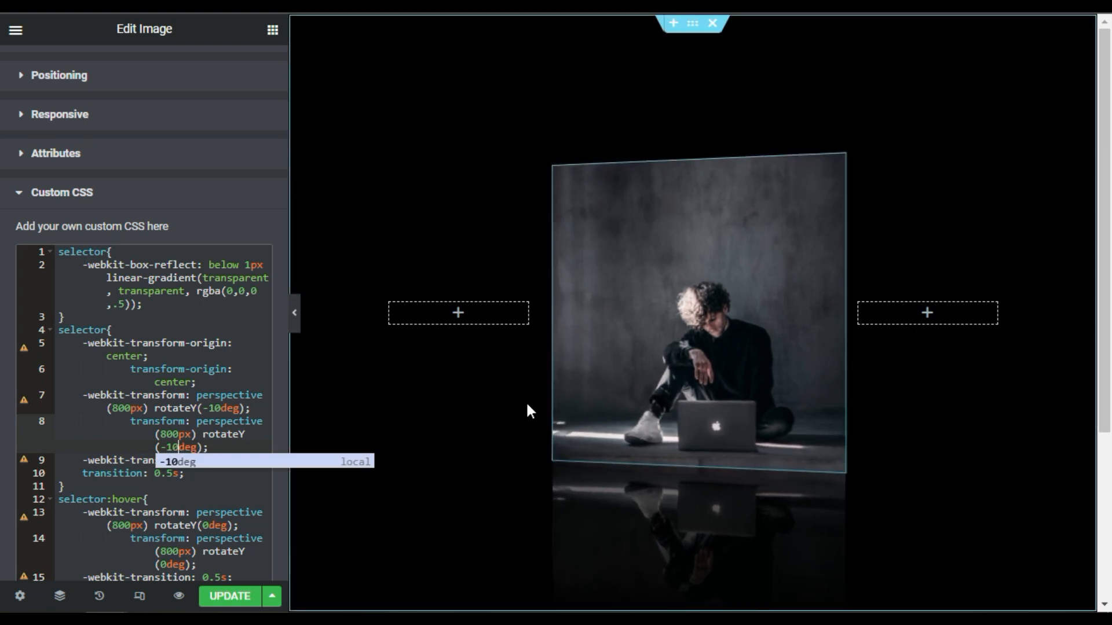
Remove the minus sign from both non-hover rotateY values, making them 10deg
left_click(162, 447)
key("Delete")
left_click(204, 409)
key("Delete")
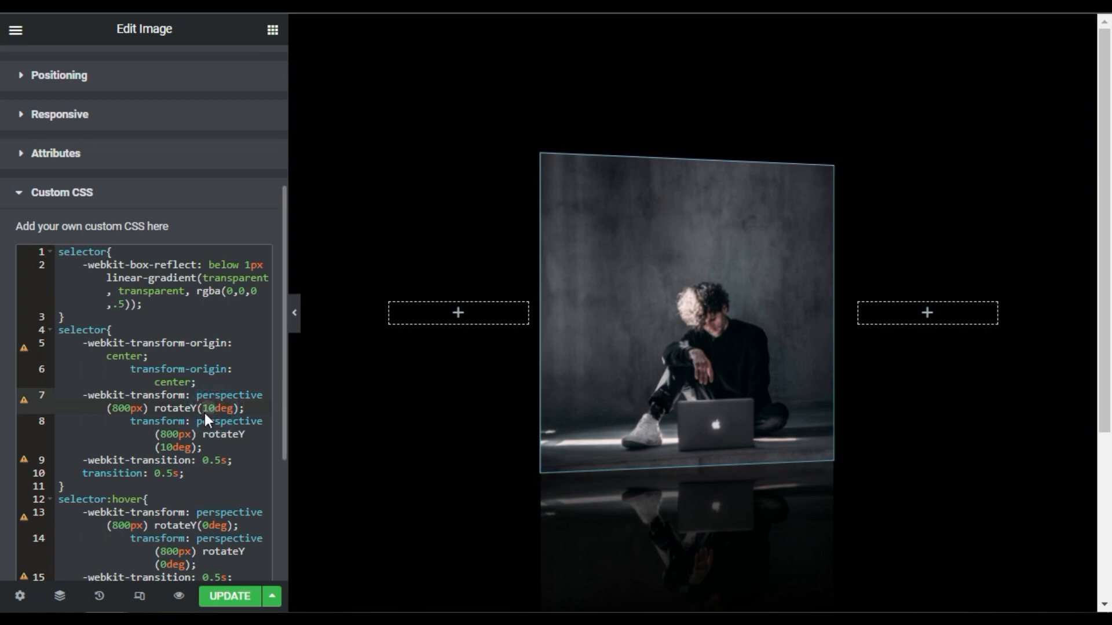
Set both non-hover rotateY values in the image's custom CSS back to -25deg
type("-25")
left_click(164, 447)
type("-25")
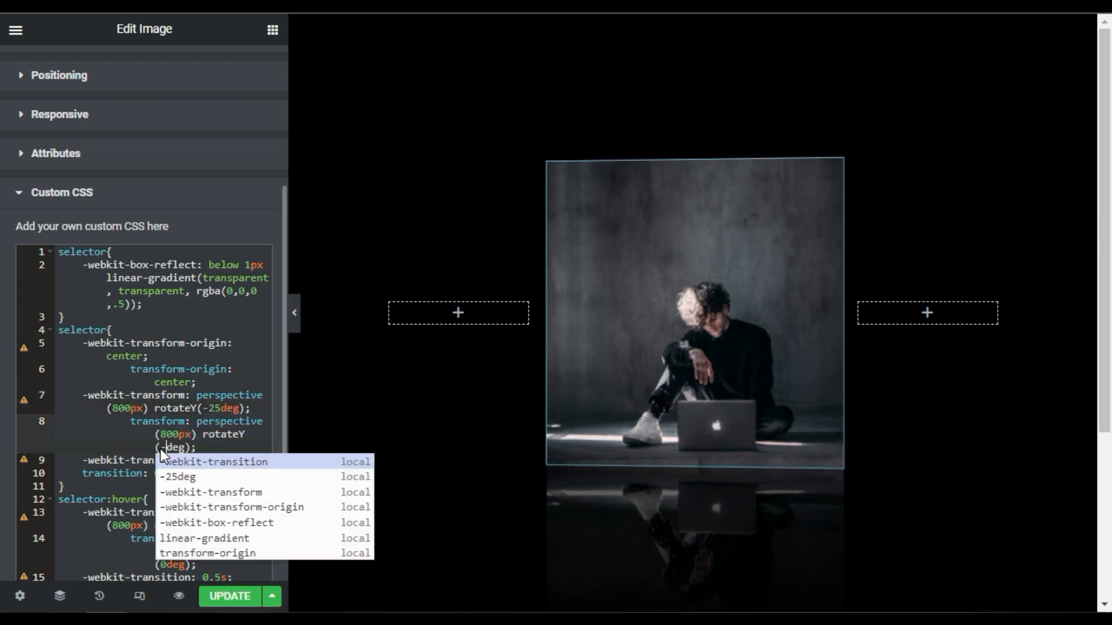
left_click(108, 434)
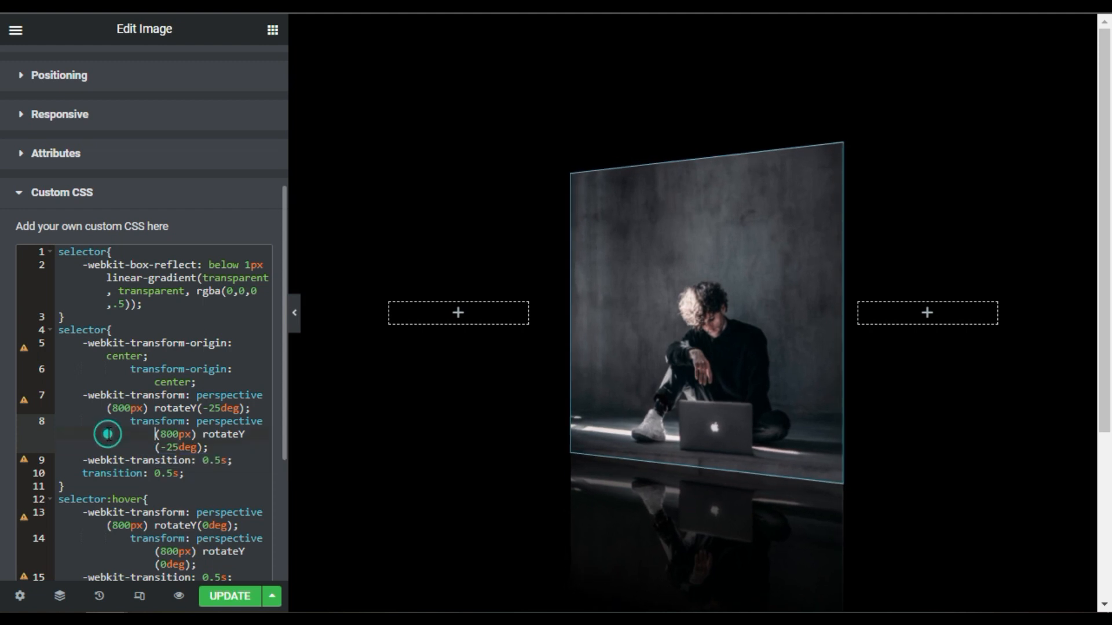
Update the page to save the changes and open its preview
scroll(176, 424, "down", 2)
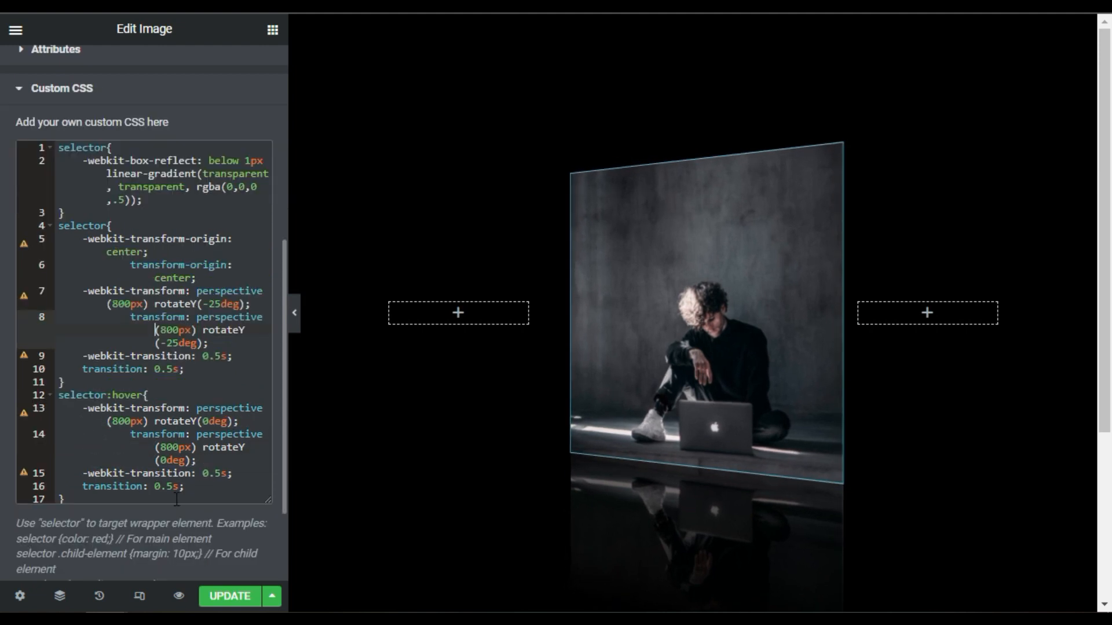
left_click(236, 601)
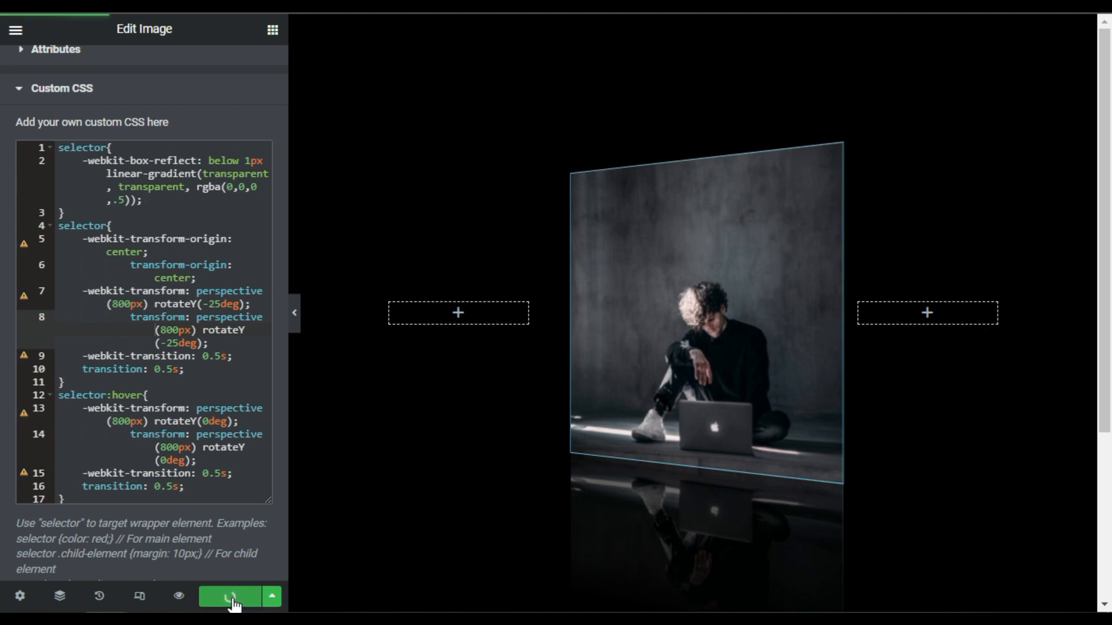
left_click(180, 599)
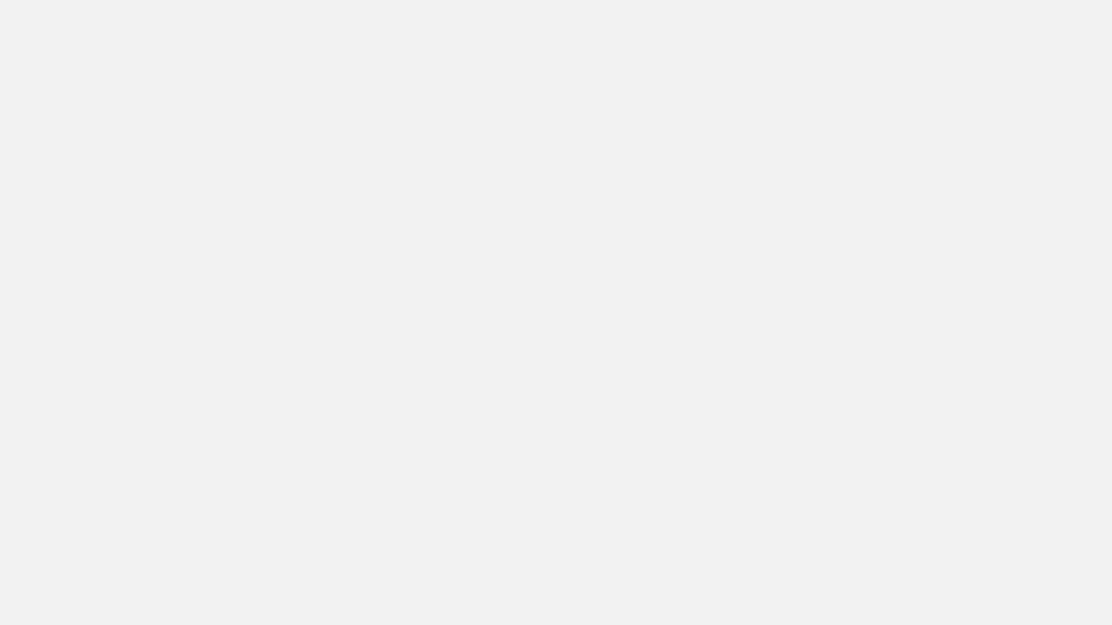